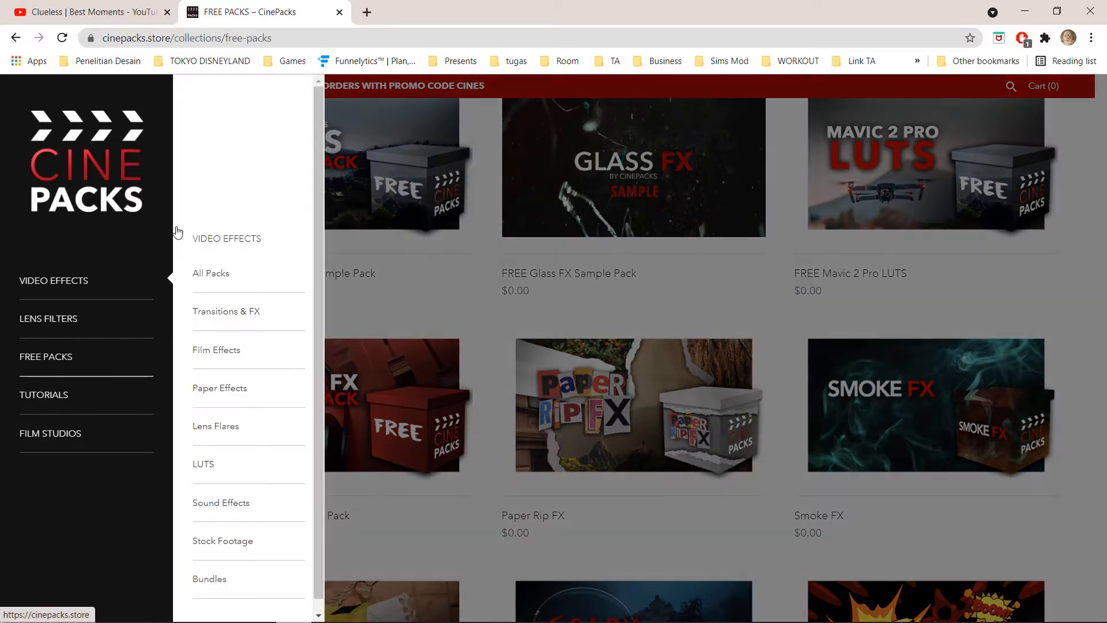
Browse the free packs collection on the CinePacks store, looking over the sample packs and the Paper Rip FX pack.
scroll(500, 360, up, 4)
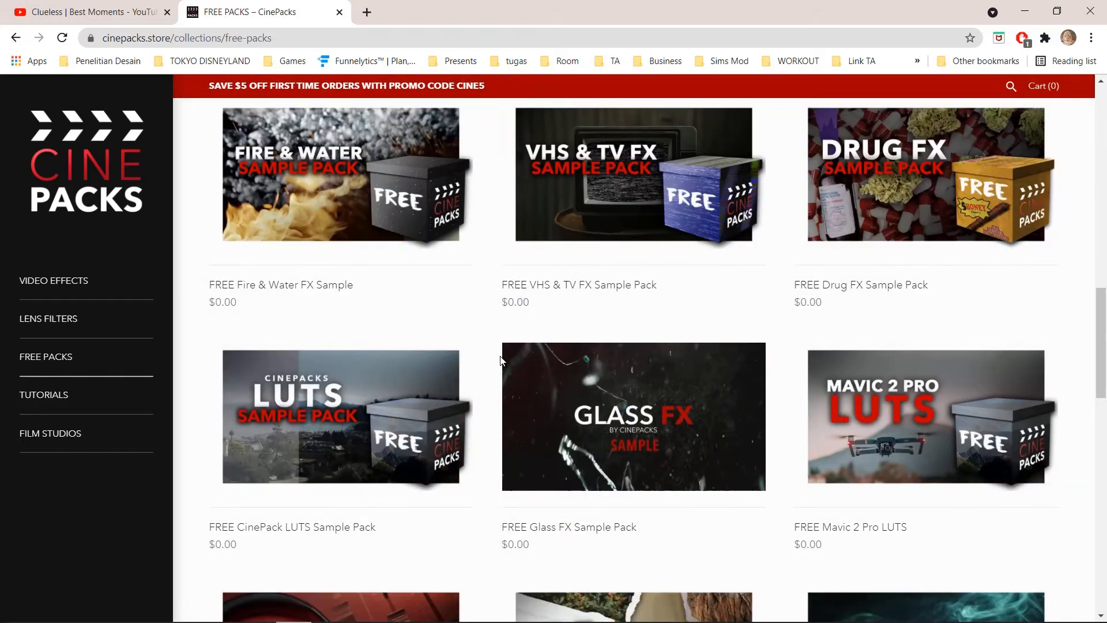
scroll(500, 360, up, 12)
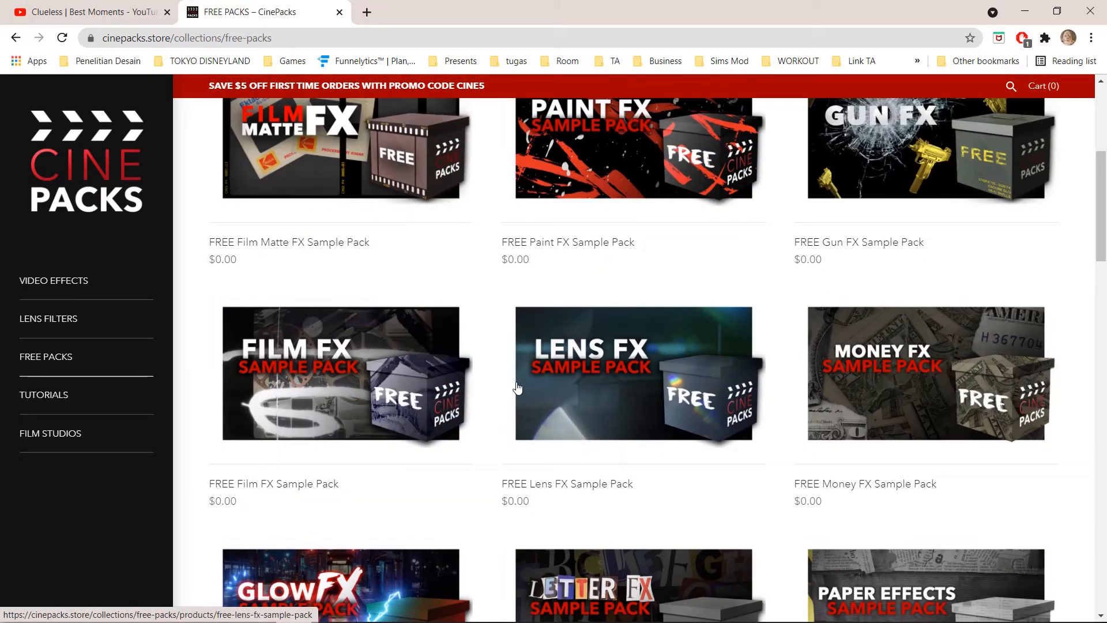
scroll(516, 387, up, 3)
scroll(515, 387, down, 18)
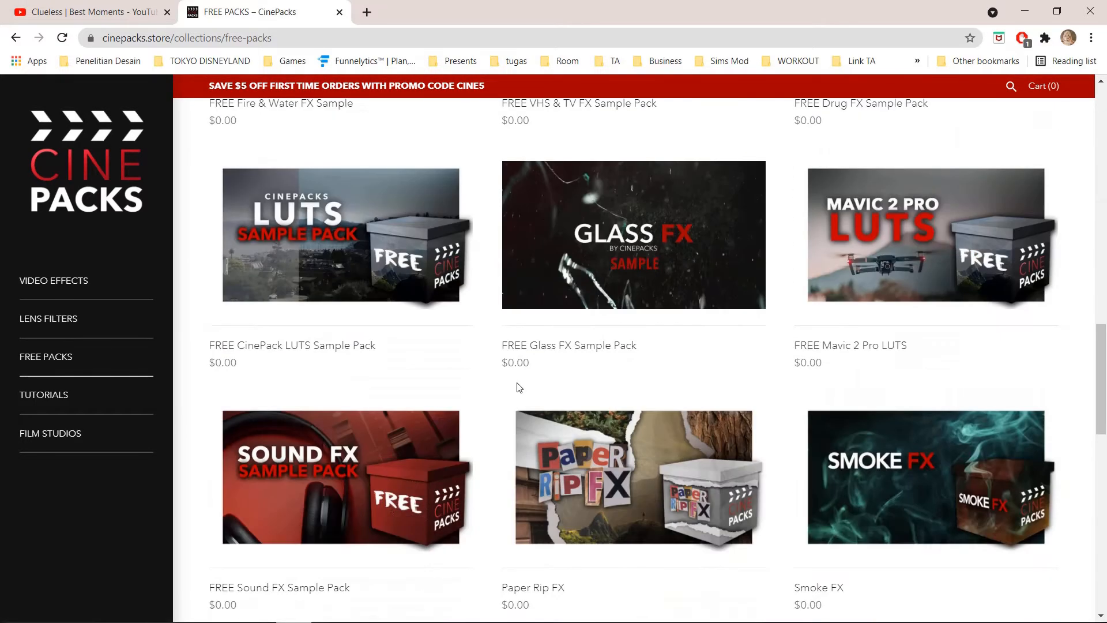
scroll(517, 387, down, 6)
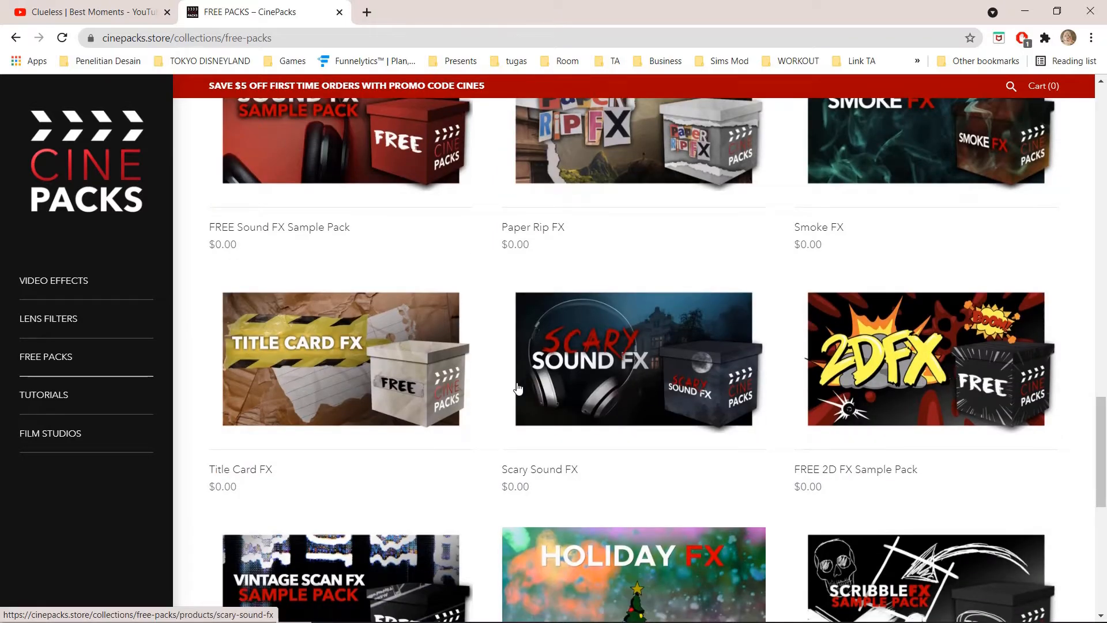
scroll(665, 204, up, 3)
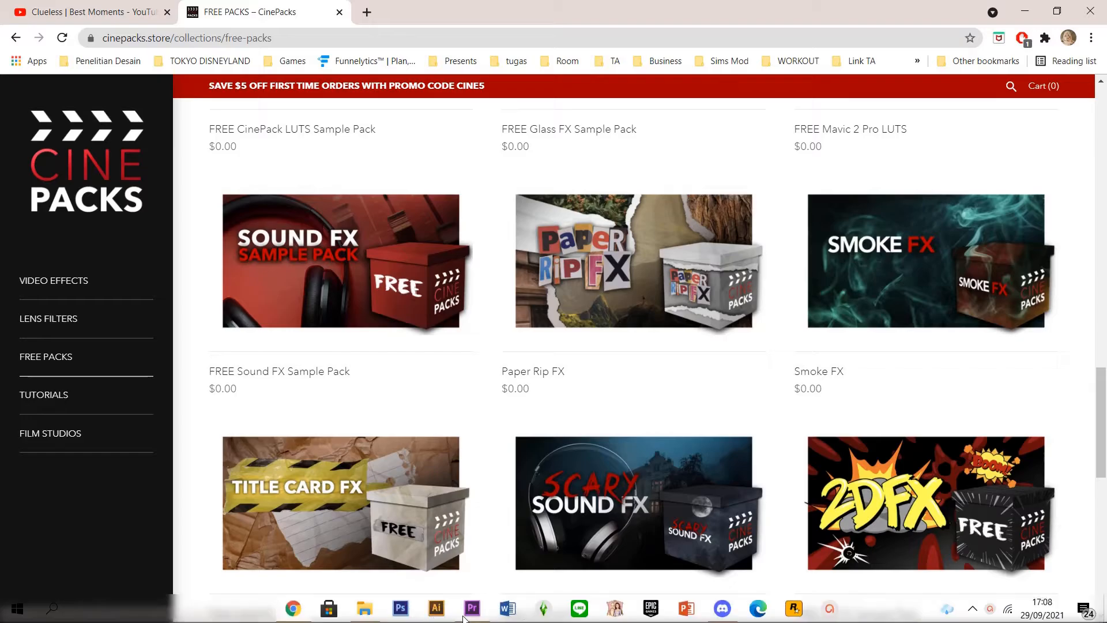
Switch to Premiere Pro and add Rip 2.mp4 from the CinePacks Paper Rip FX folder to Video 2, above the end of the first clip.
click(464, 618)
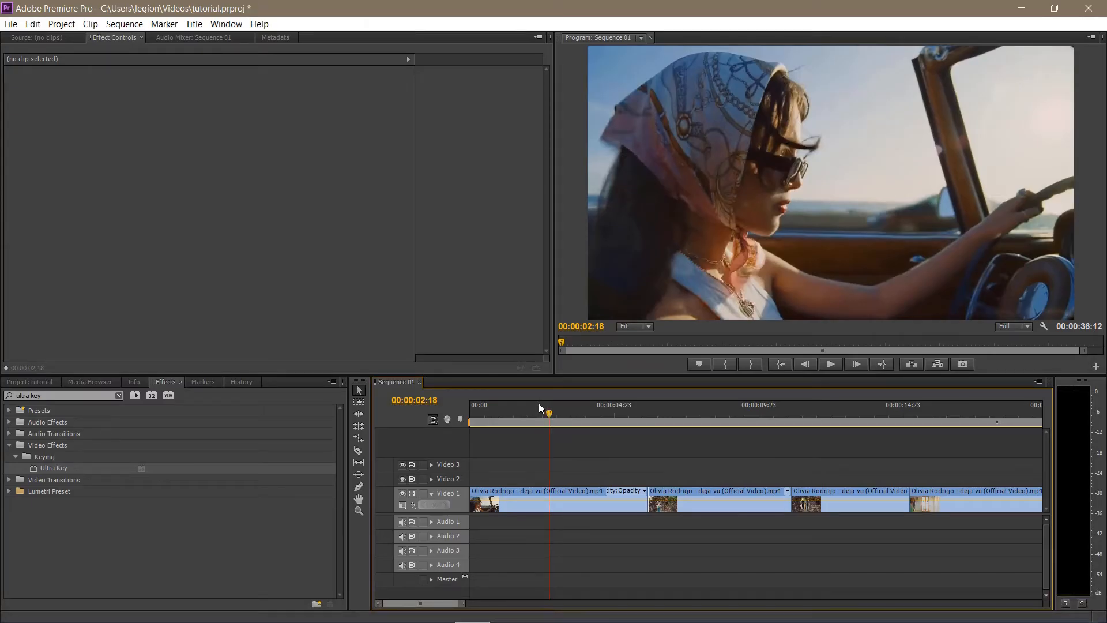
click(364, 608)
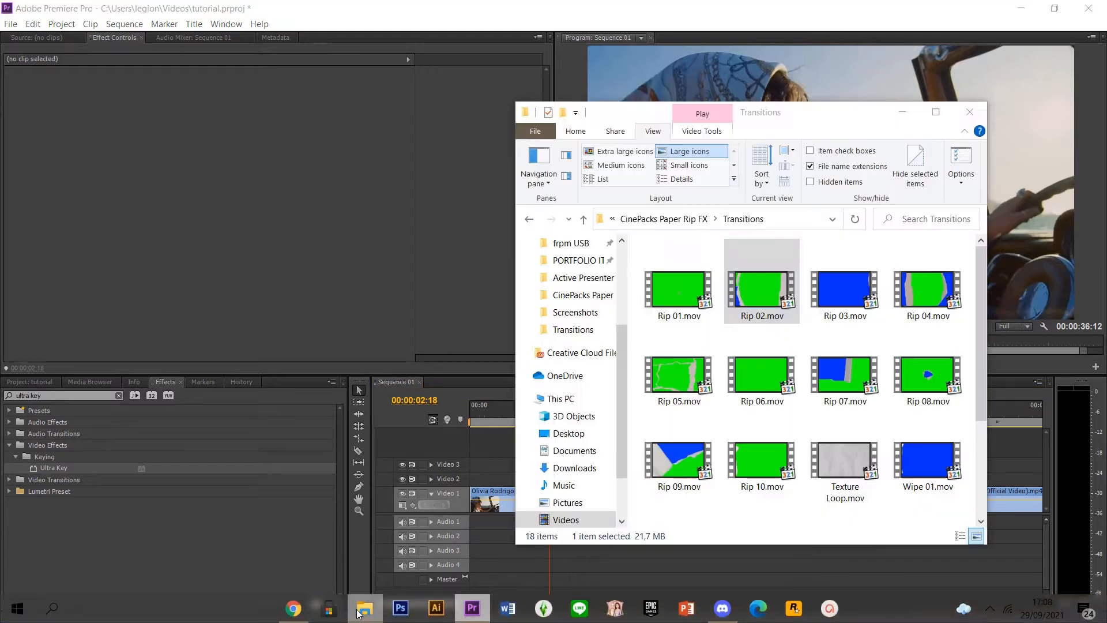
click(662, 219)
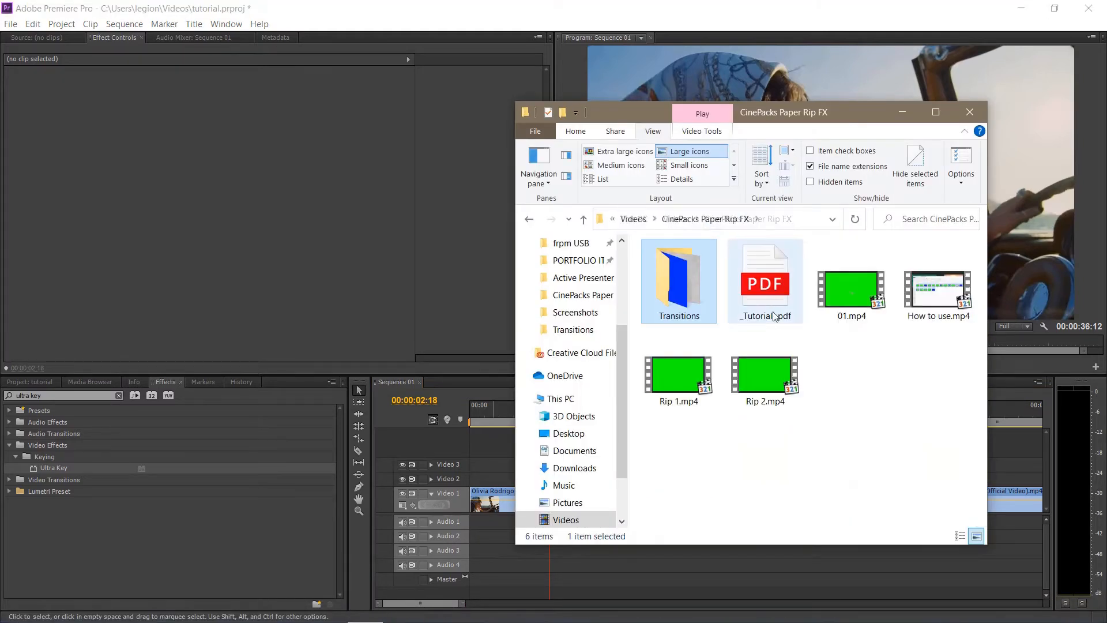
click(742, 395)
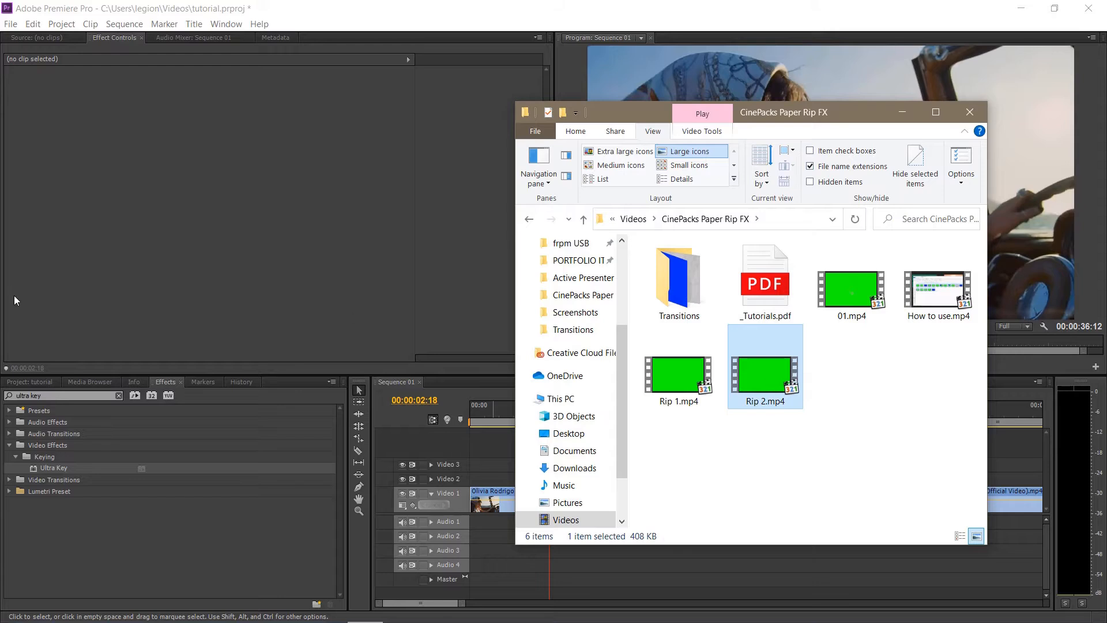
drag(727, 390, 626, 488)
click(490, 444)
Unlink the audio of Rip 2.mp4 from its video and delete the audio part from Audio 2.
right_click(615, 537)
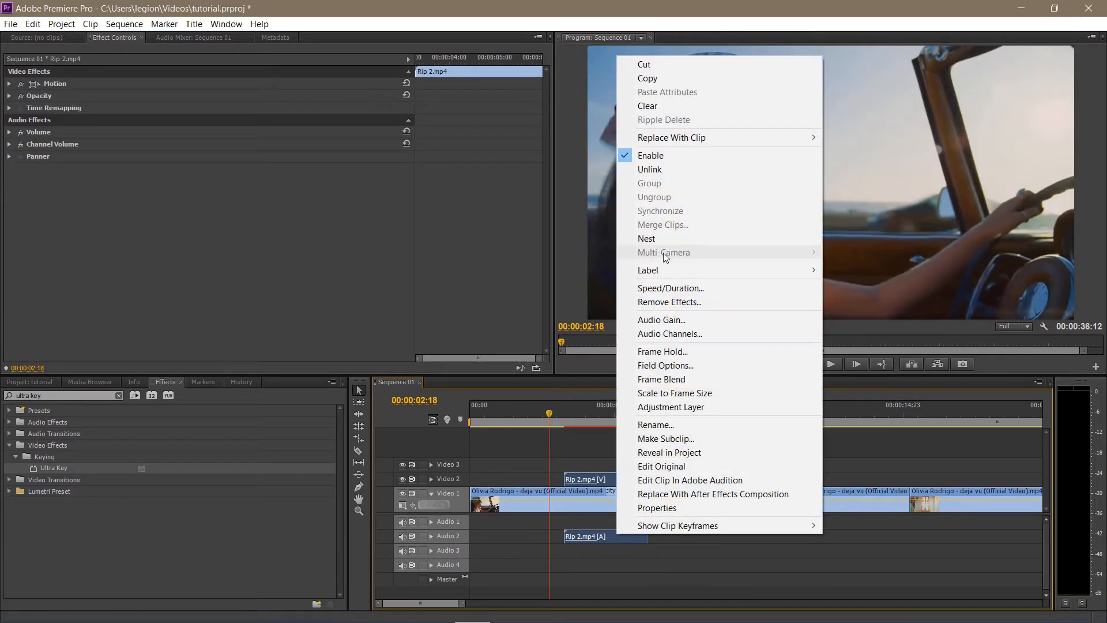
click(663, 171)
click(628, 532)
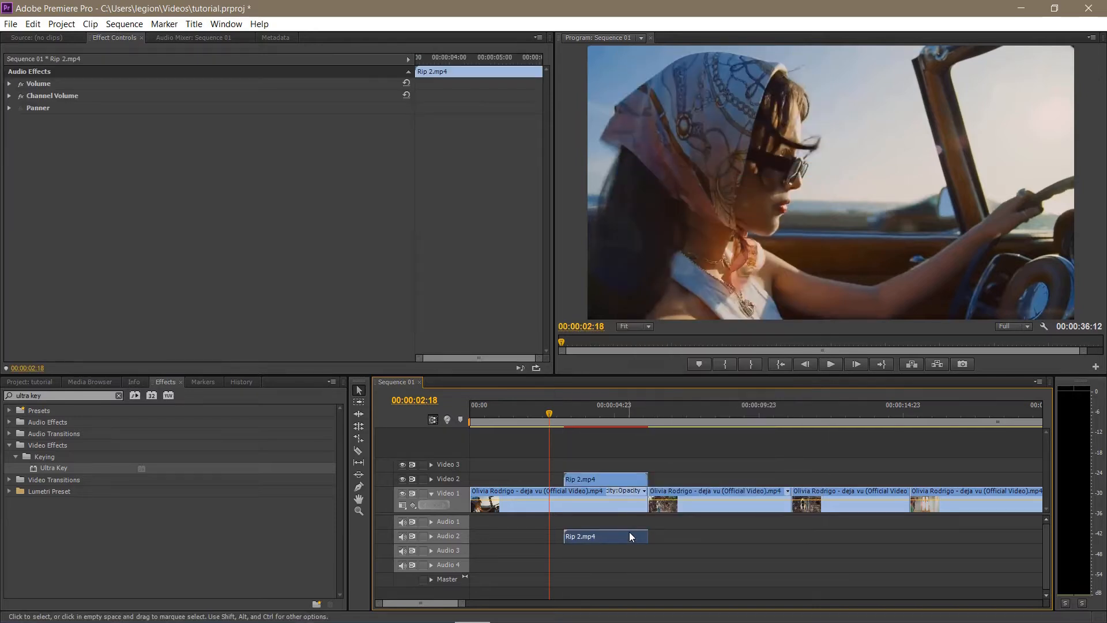
key(Delete)
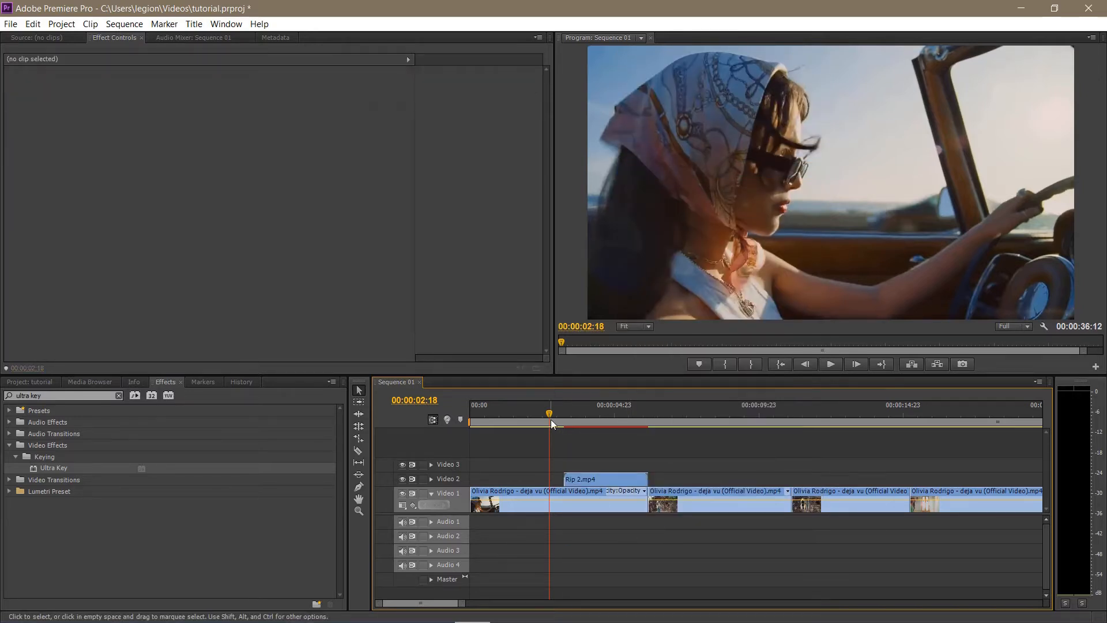
Apply the Ultra Key effect to Rip 2.mp4 and sample the green area between the torn paper edges as its key color.
click(598, 476)
click(559, 421)
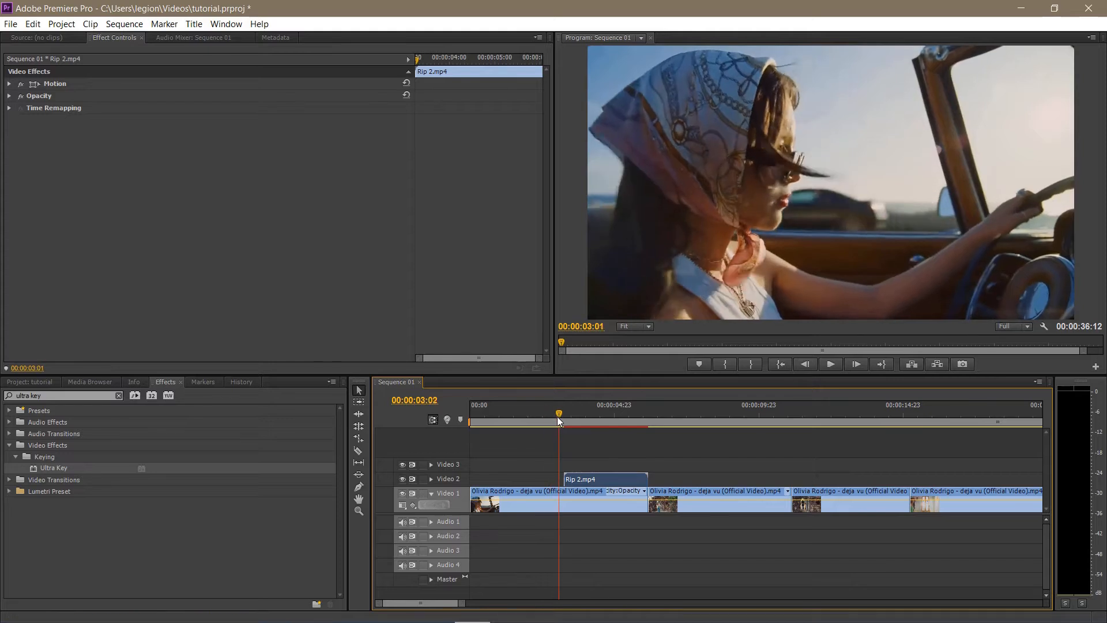
drag(558, 421, 593, 432)
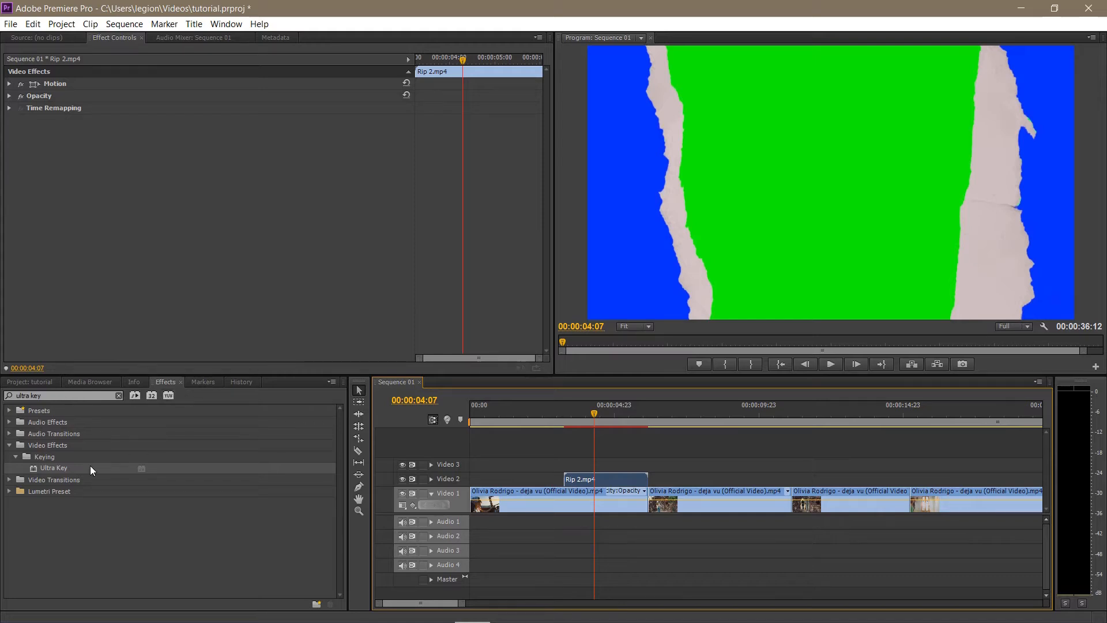
drag(90, 468, 575, 479)
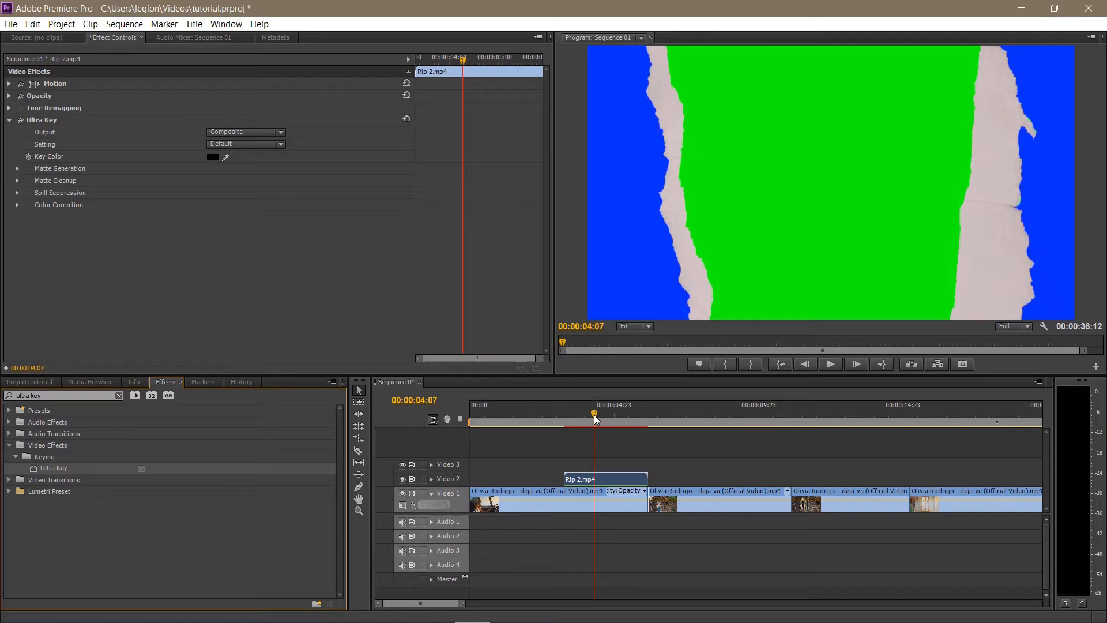
mouse_move(593, 414)
mouse_down()
mouse_move(573, 421)
mouse_move(603, 427)
mouse_up()
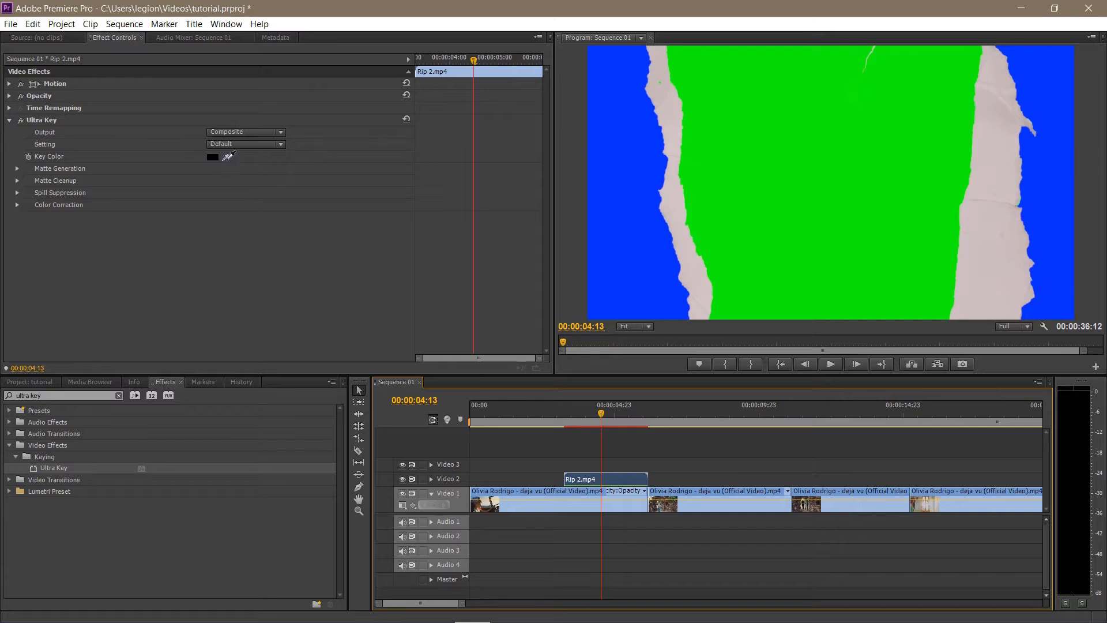
click(229, 157)
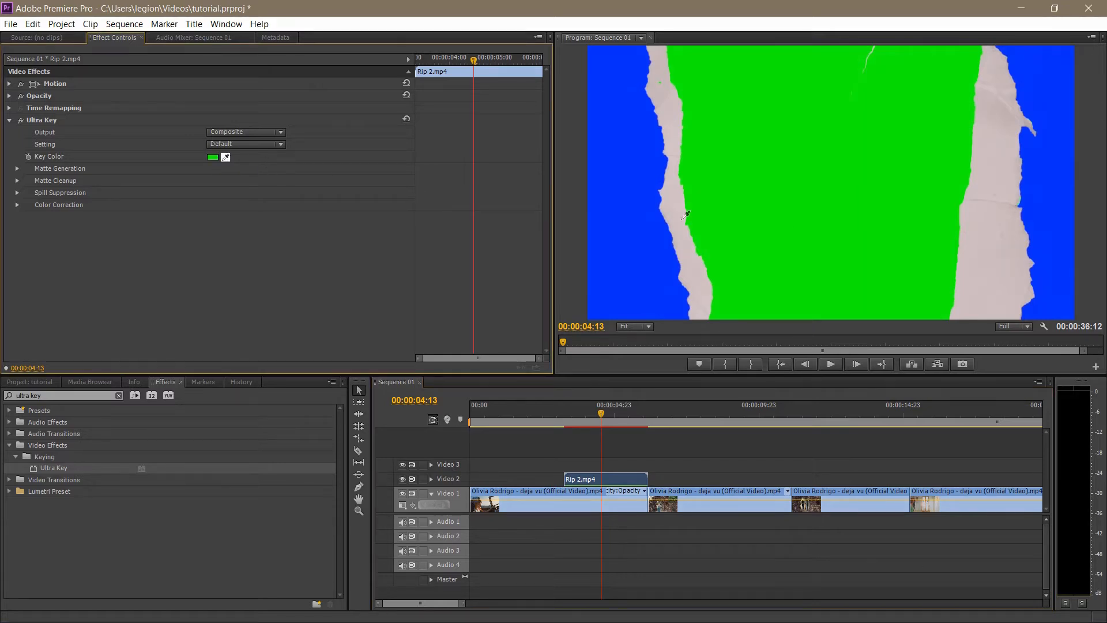
click(738, 180)
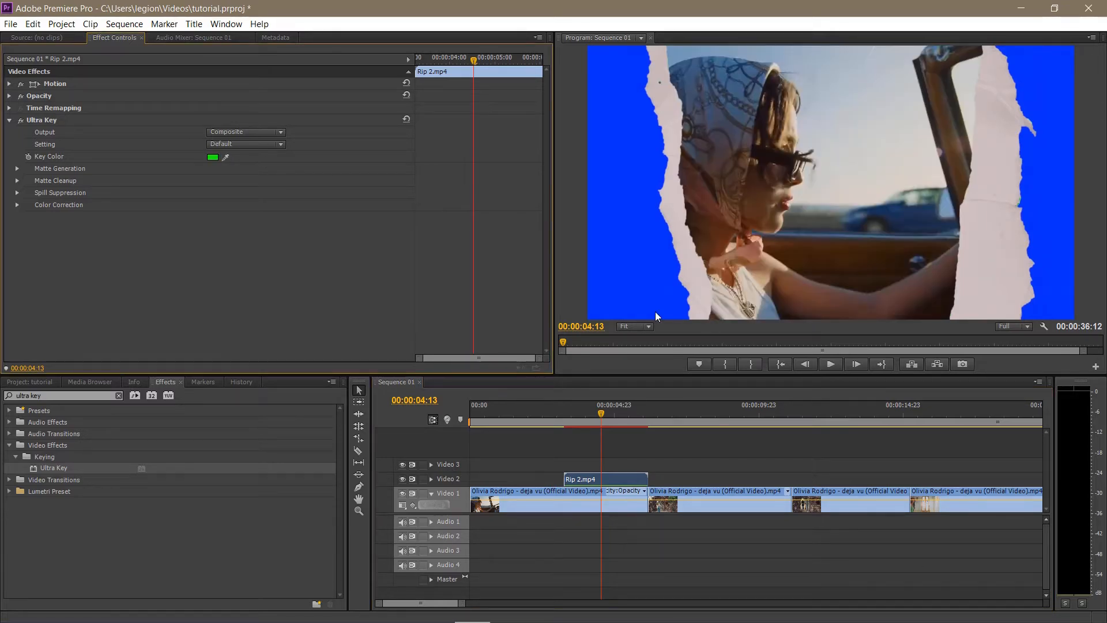
Split the first Video 1 clip with the Razor tool at 00:00:03:06, where Rip 2.mp4 begins.
drag(602, 412, 565, 439)
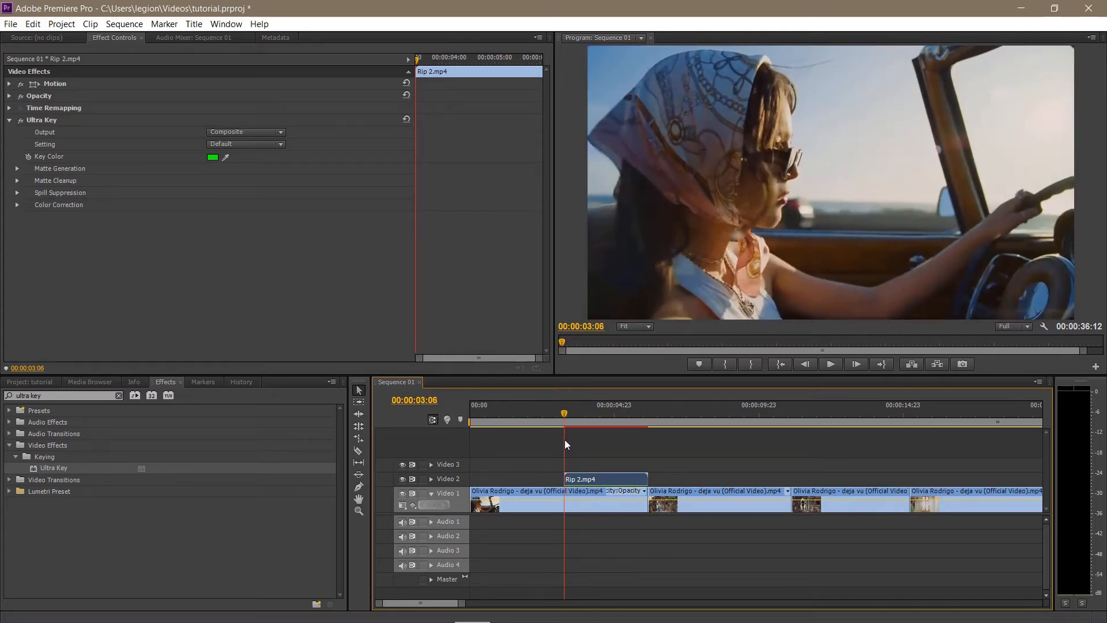
click(358, 452)
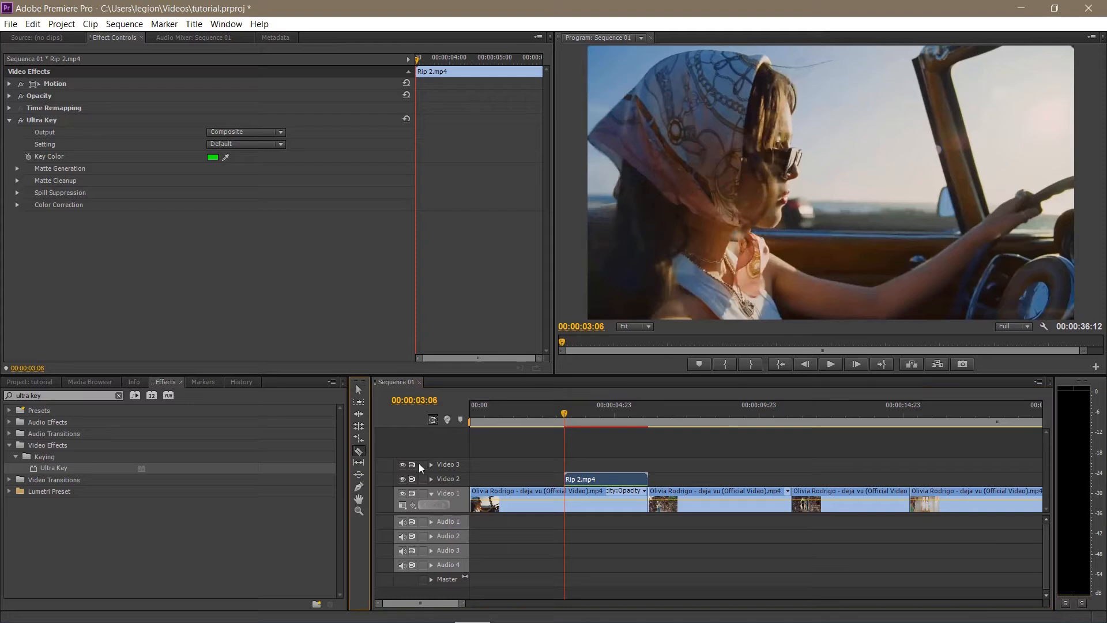
click(567, 503)
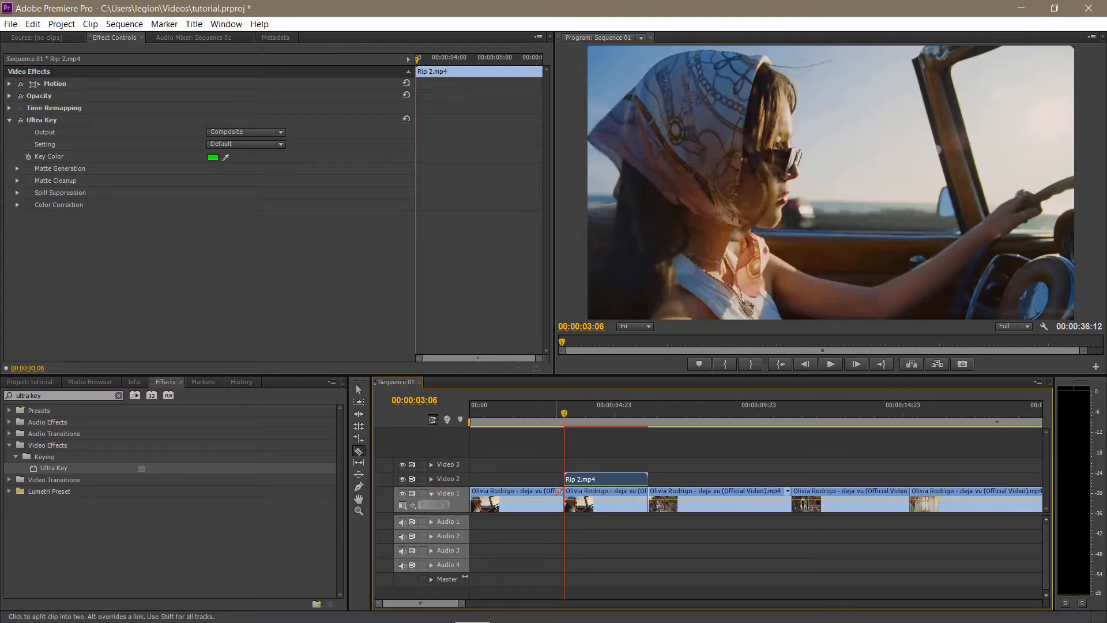
click(360, 393)
click(606, 447)
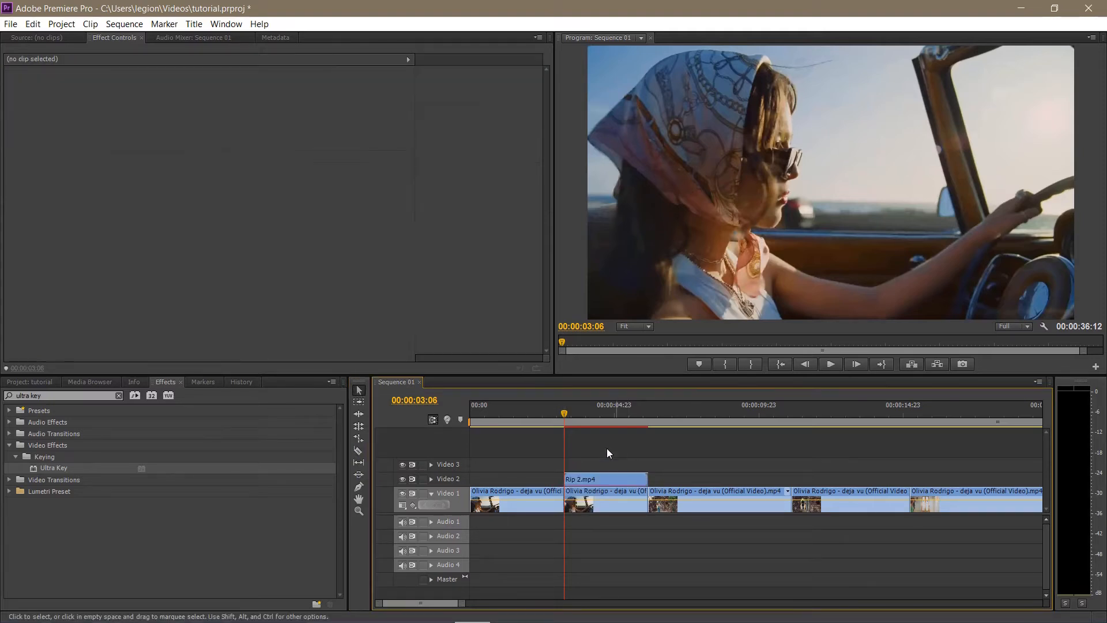
Nest Rip 2.mp4 together with the split clip segment directly beneath it.
drag(622, 529, 604, 464)
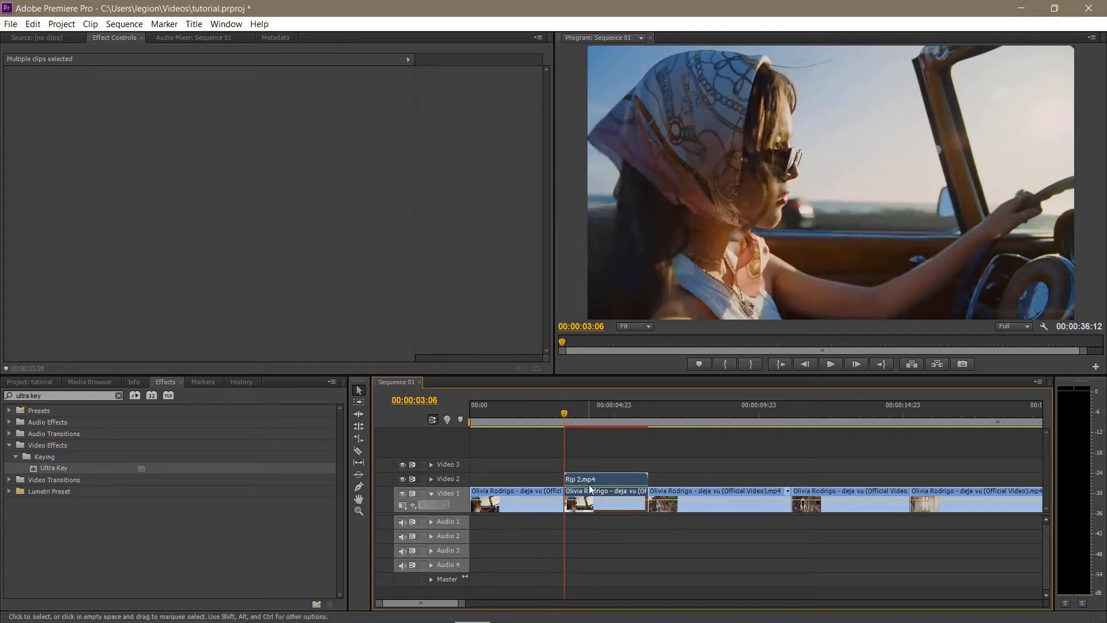
right_click(593, 489)
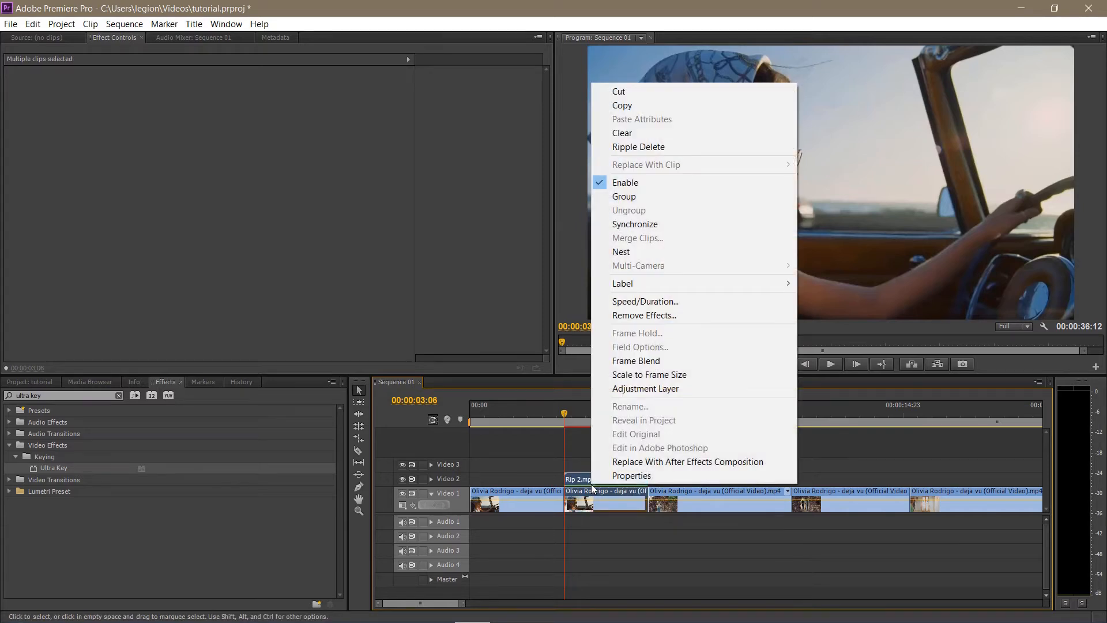
click(639, 255)
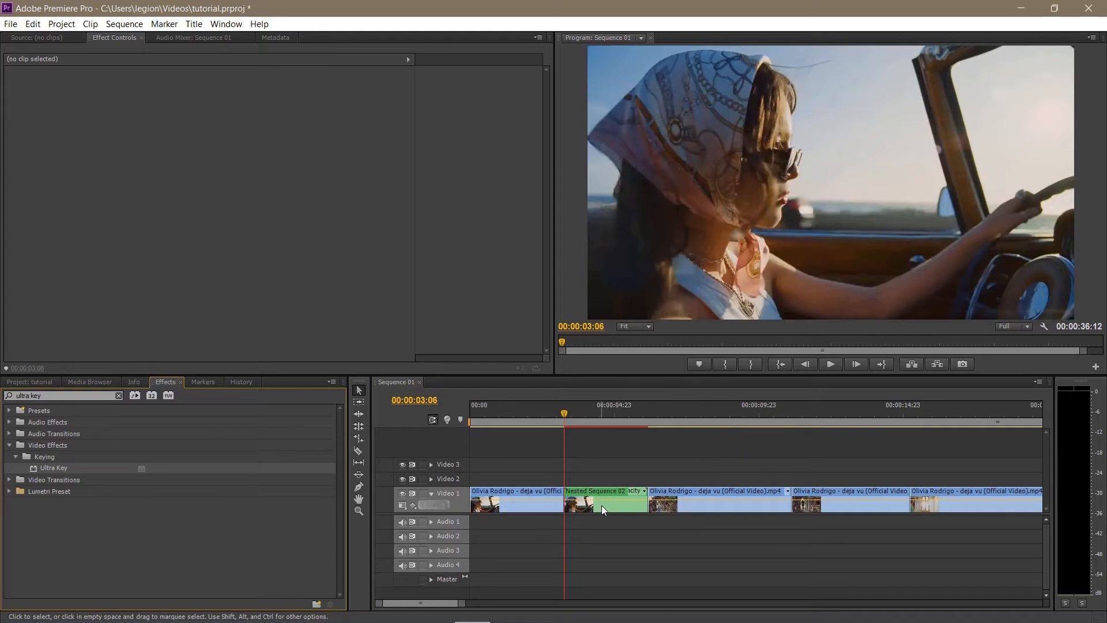
Move the nested sequence up to Video 2 and shift the following Video 1 clip underneath it, starting at 00:00:03:06.
drag(601, 505, 598, 483)
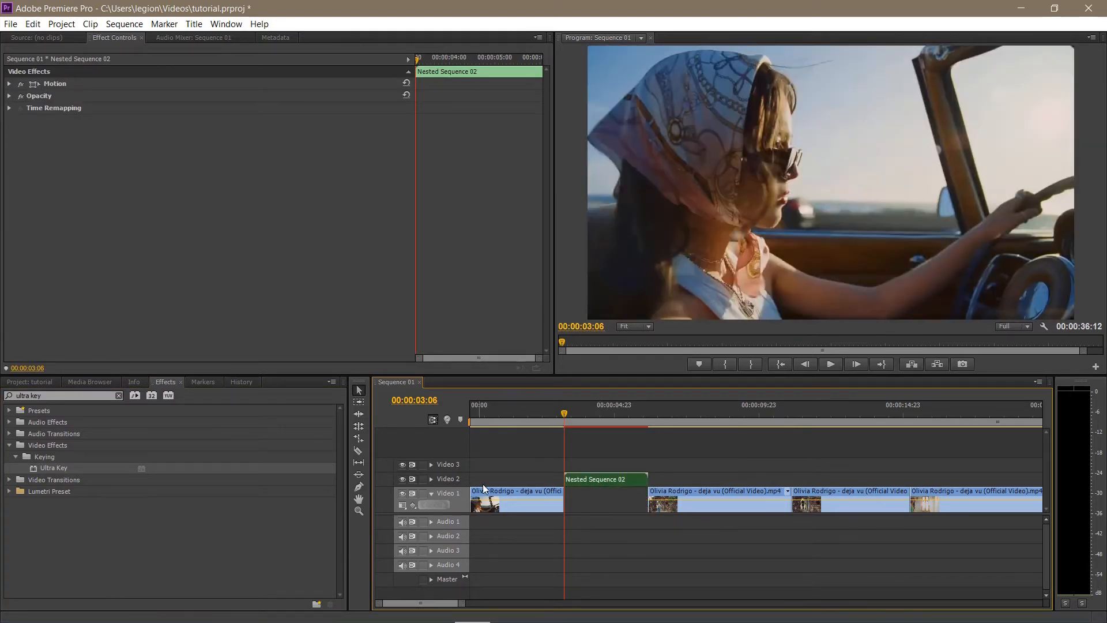
drag(673, 509, 588, 506)
mouse_move(563, 422)
mouse_down()
mouse_move(630, 431)
mouse_move(562, 440)
mouse_up()
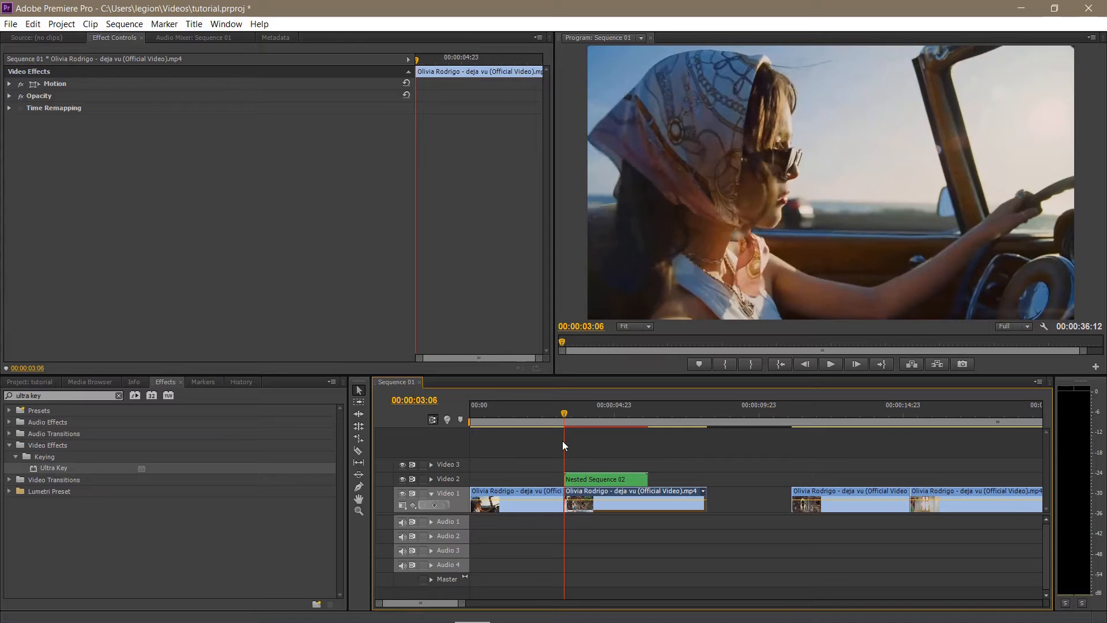
Apply the Ultra Key effect to the nested sequence and sample the blue area outside the torn paper as its key color.
click(610, 482)
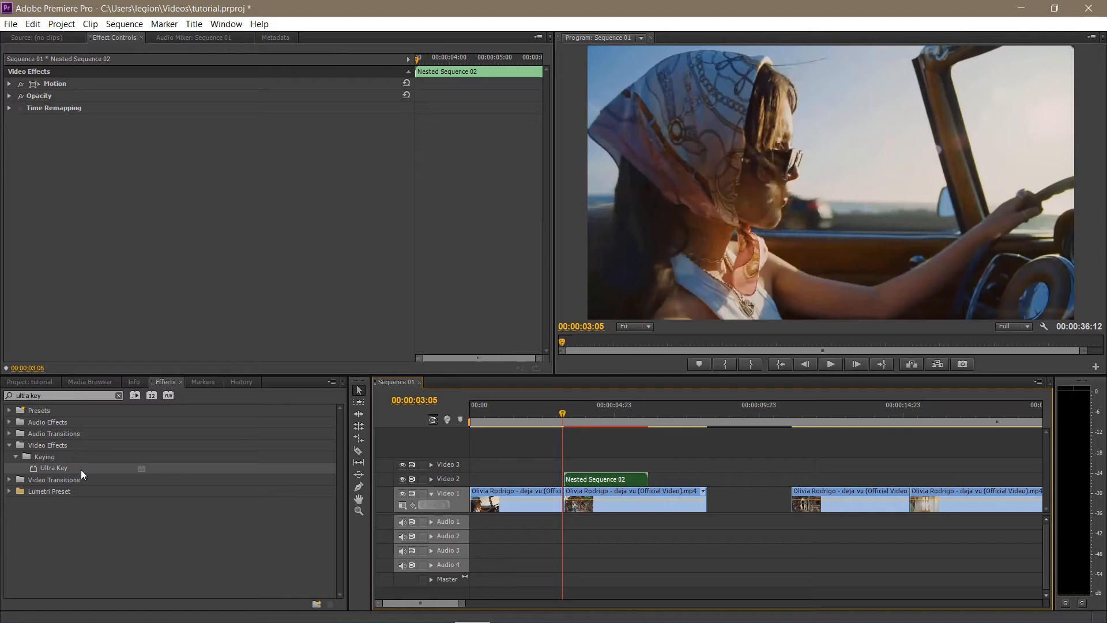
drag(78, 469, 591, 479)
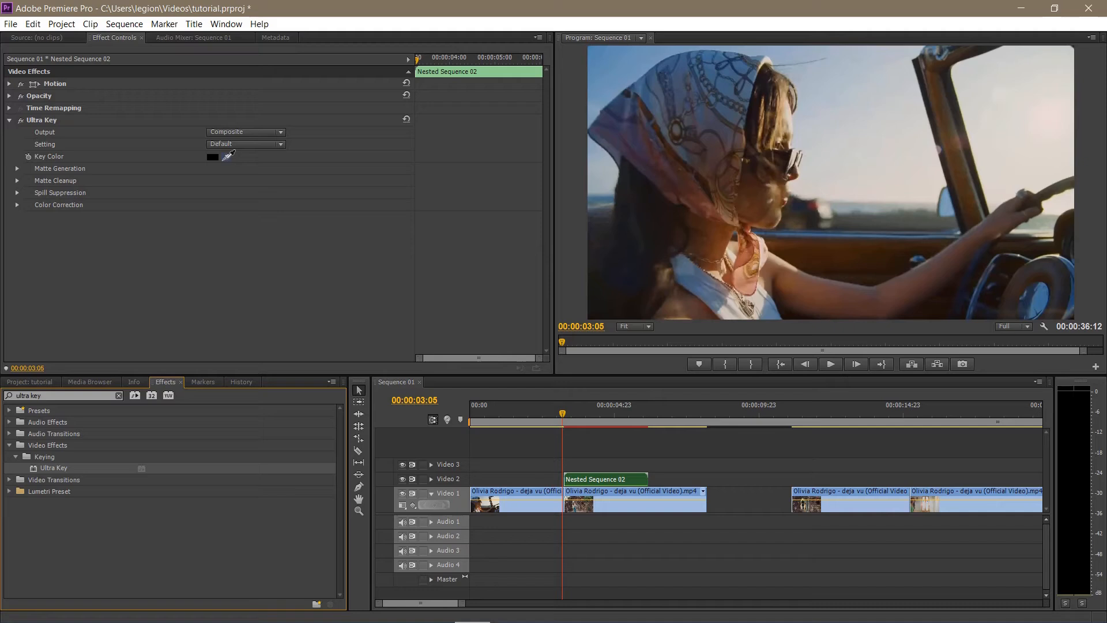
click(228, 156)
click(563, 417)
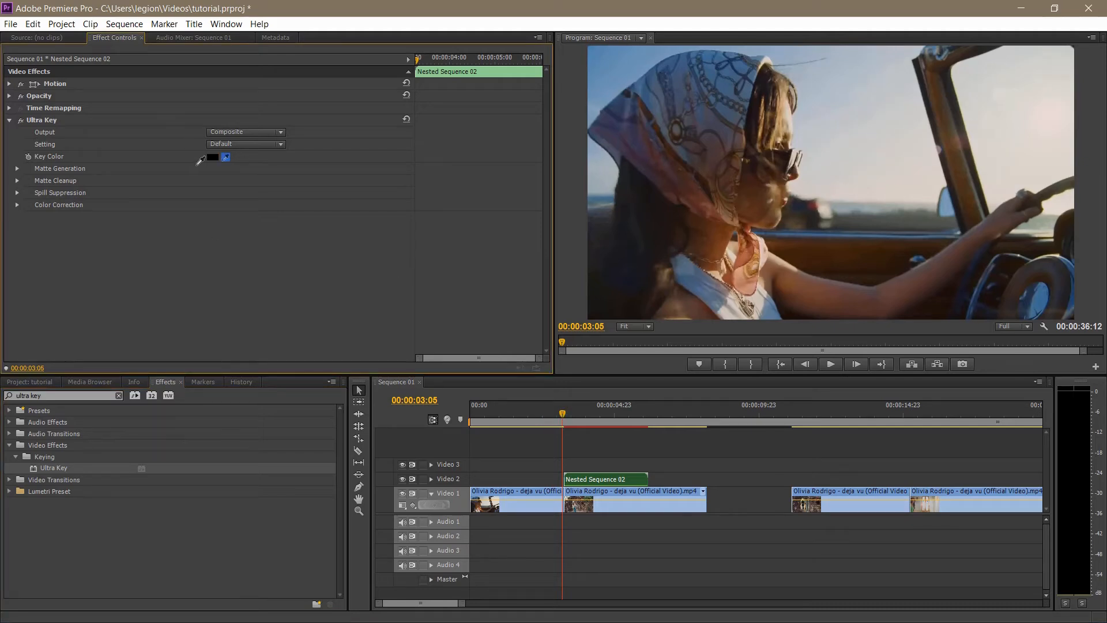
drag(563, 412, 584, 419)
click(227, 157)
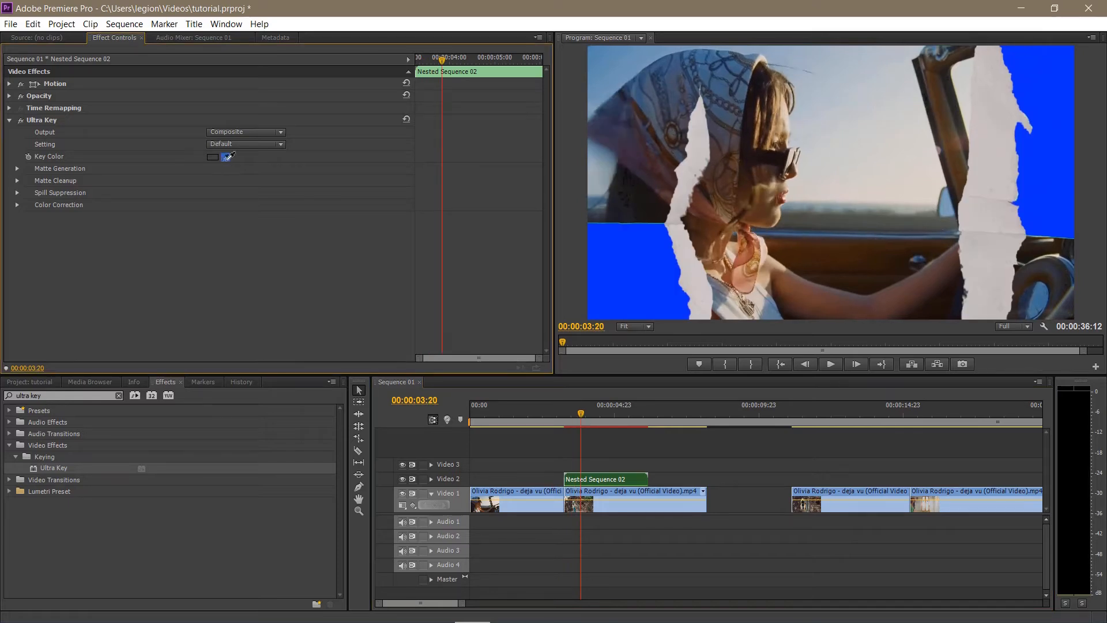
click(616, 267)
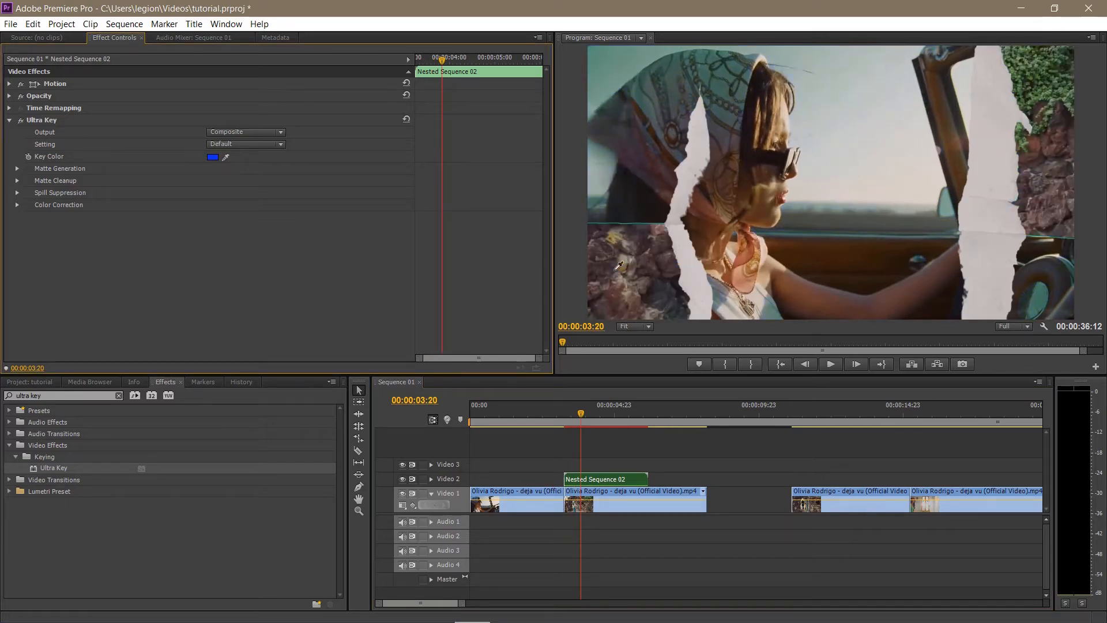
Set the Spill Suppression Range of the nested sequence's Ultra Key to 34, judging the colors at 00:00:04:11.
drag(581, 417, 599, 447)
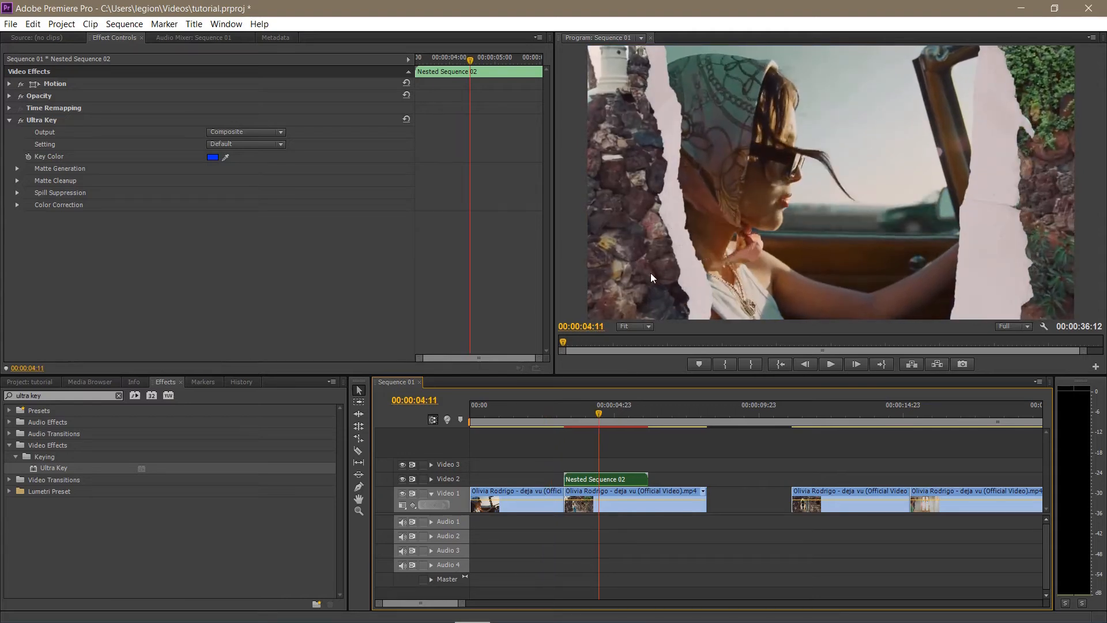
click(17, 194)
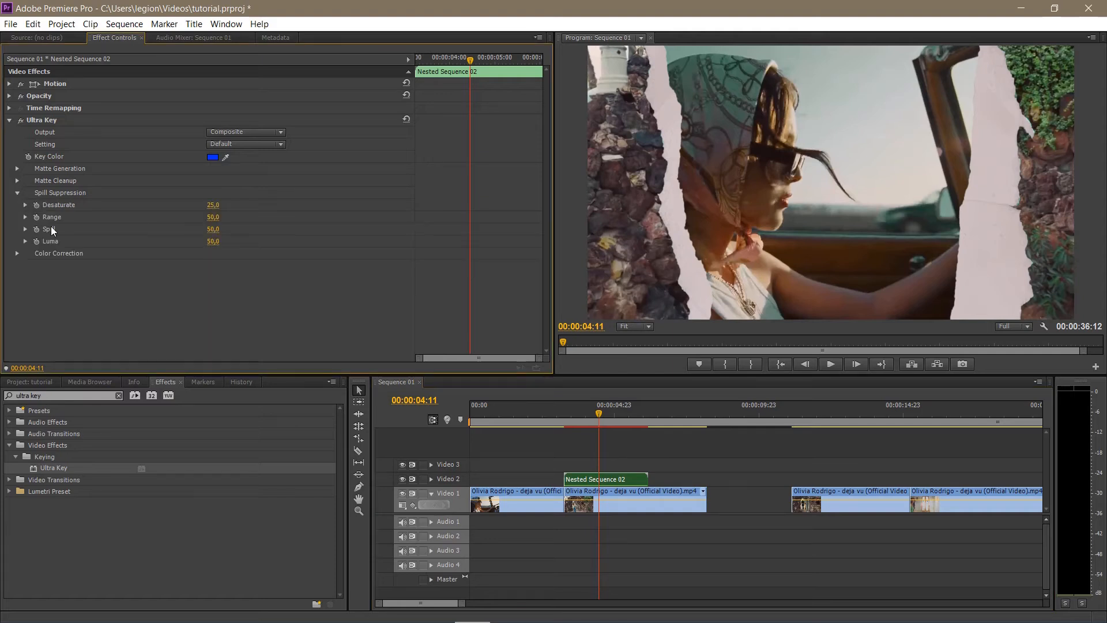
drag(220, 222, 223, 218)
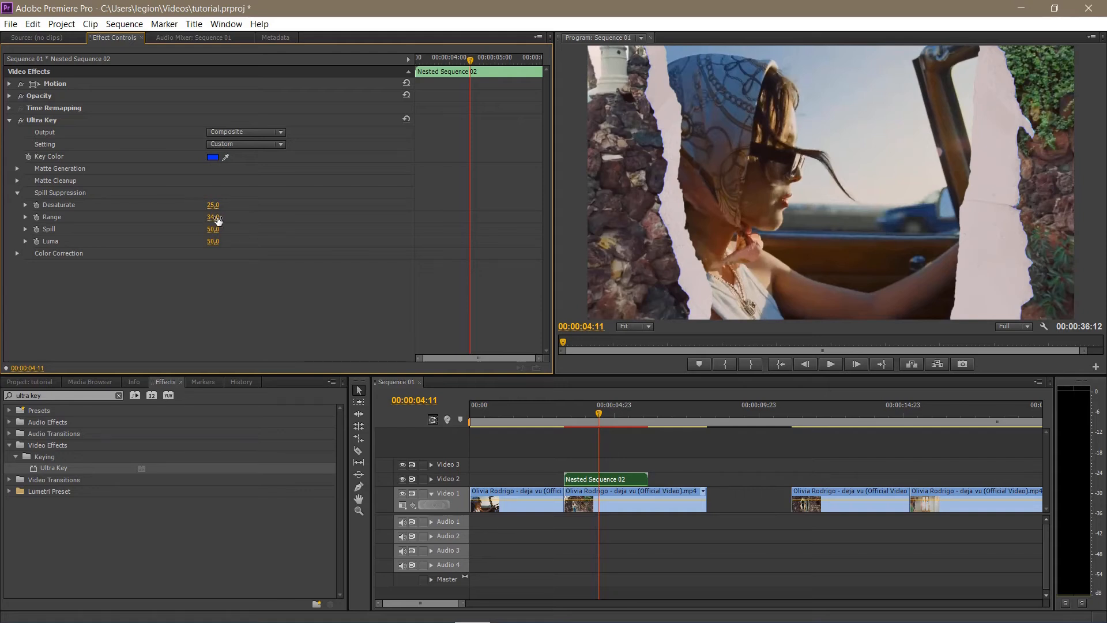
Set the nested sequence's Ultra Key Spill Suppression Range to 42 and play Sequence 01 from the start to review the rip.
click(217, 219)
click(235, 293)
drag(594, 420, 552, 431)
click(472, 430)
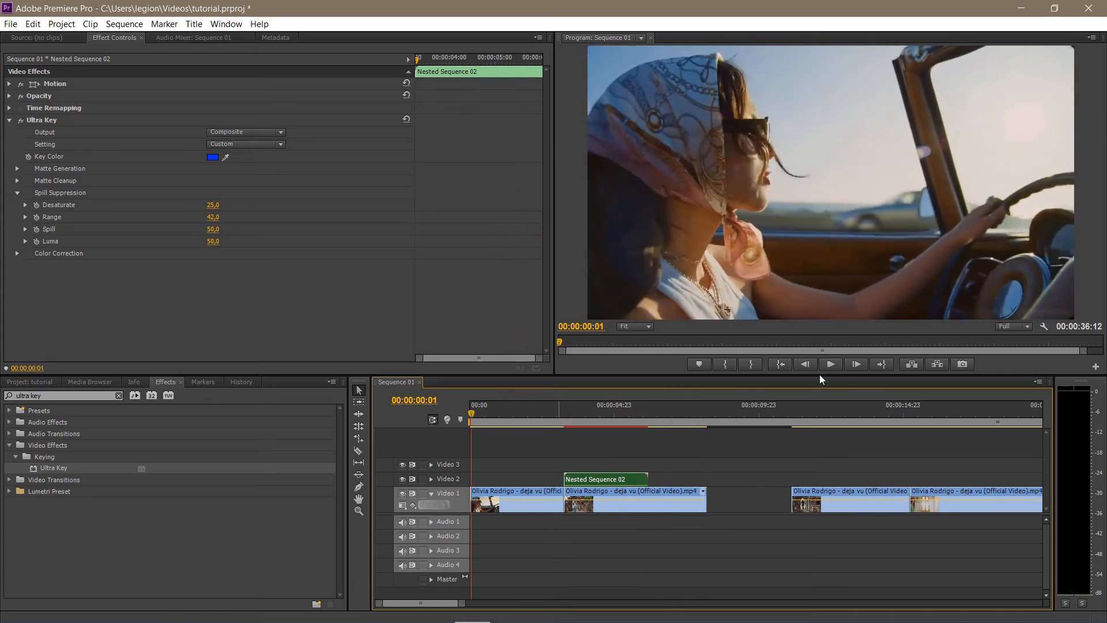
click(831, 364)
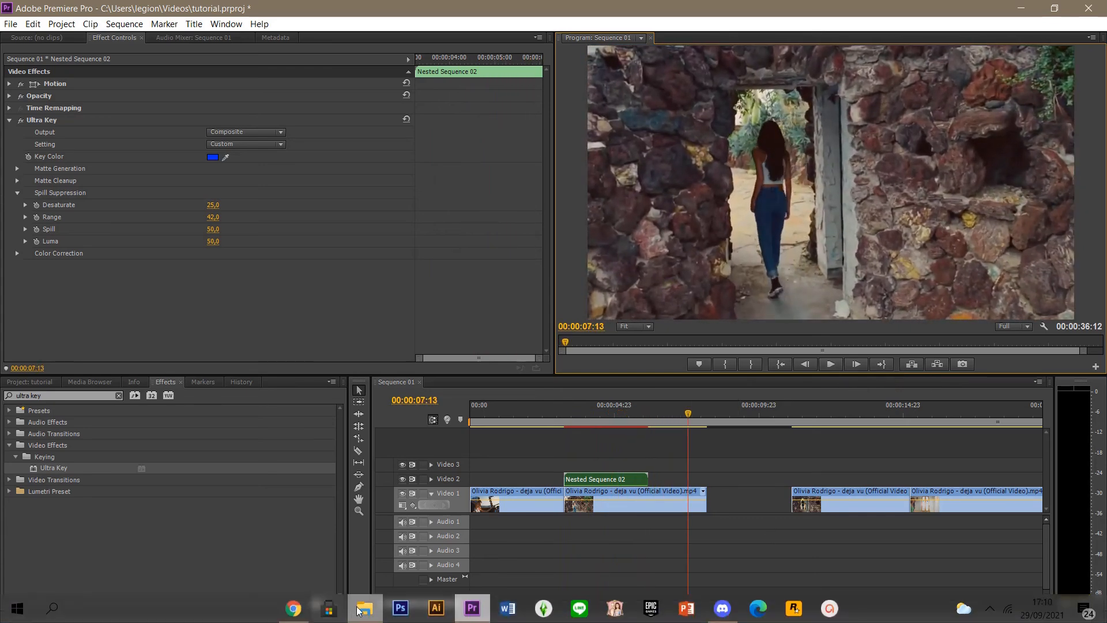
Look over the Rip and Wipe clips in the CinePacks Paper Rip FX Transitions folder in File Explorer, and return to Premiere Pro.
click(364, 608)
double_click(705, 305)
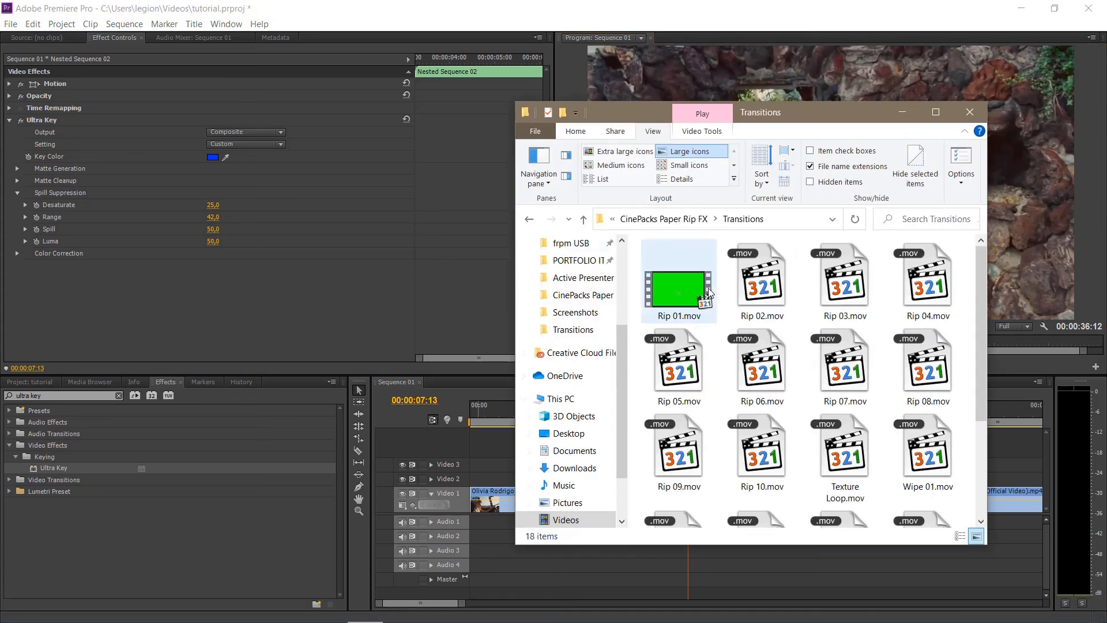
scroll(749, 323, down, 3)
scroll(807, 317, up, 3)
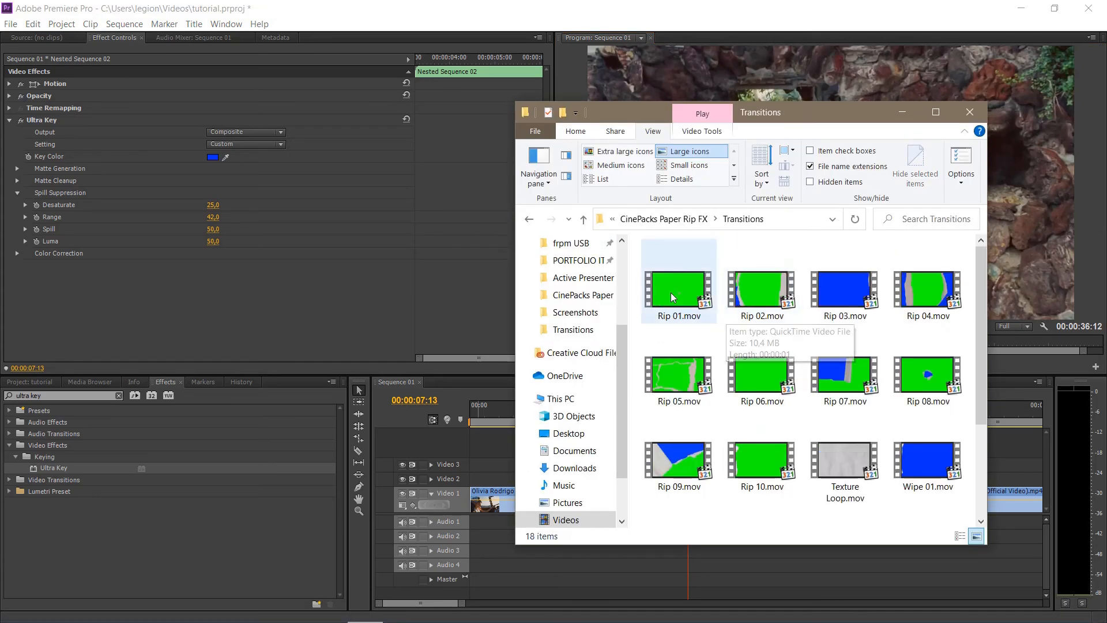
scroll(851, 315, down, 3)
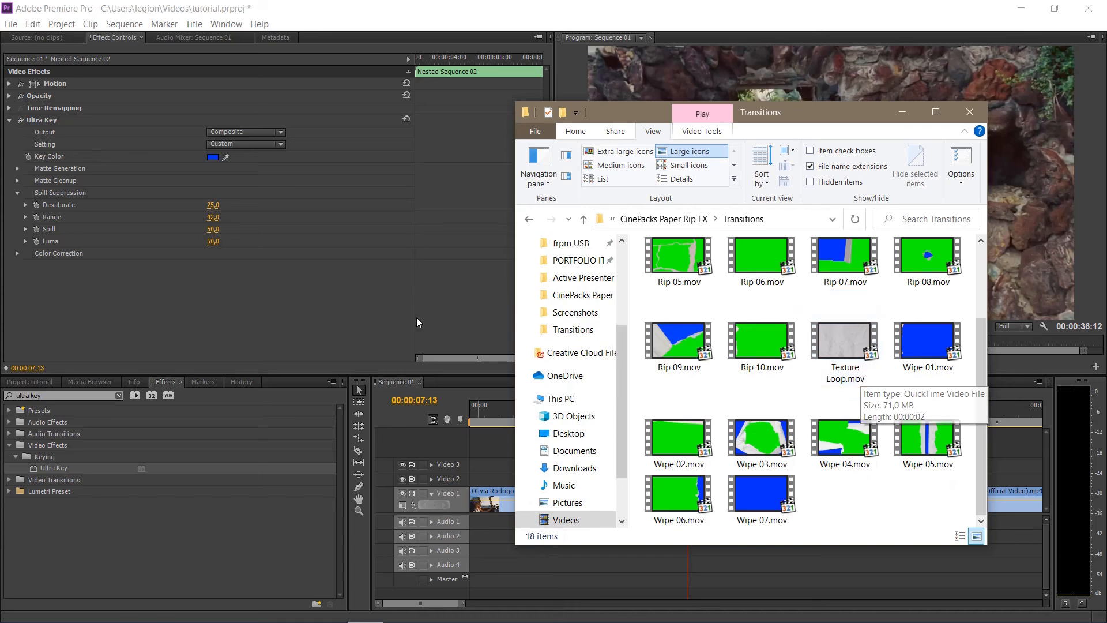
click(468, 315)
Replay the paper rip transition from within the first clip through the end of the second clip.
drag(542, 422, 526, 424)
click(830, 364)
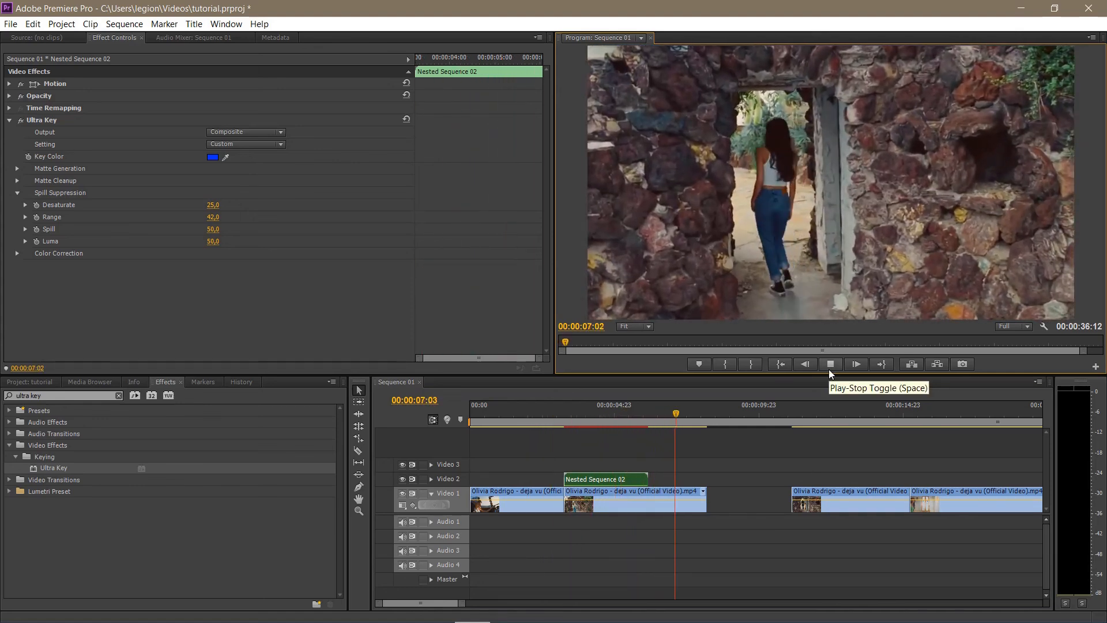
click(830, 364)
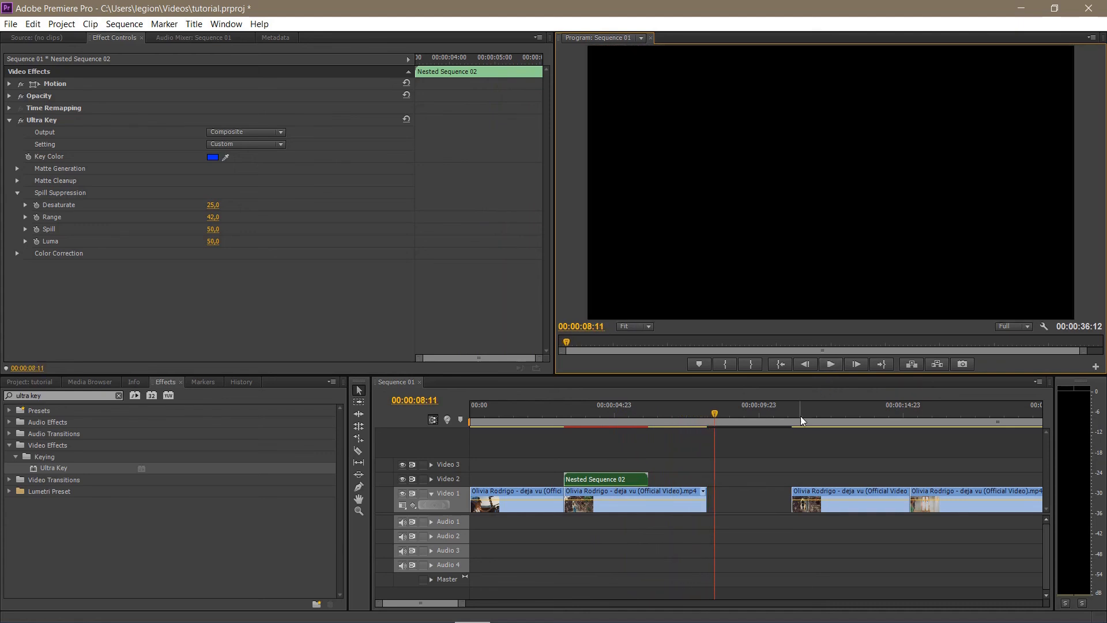